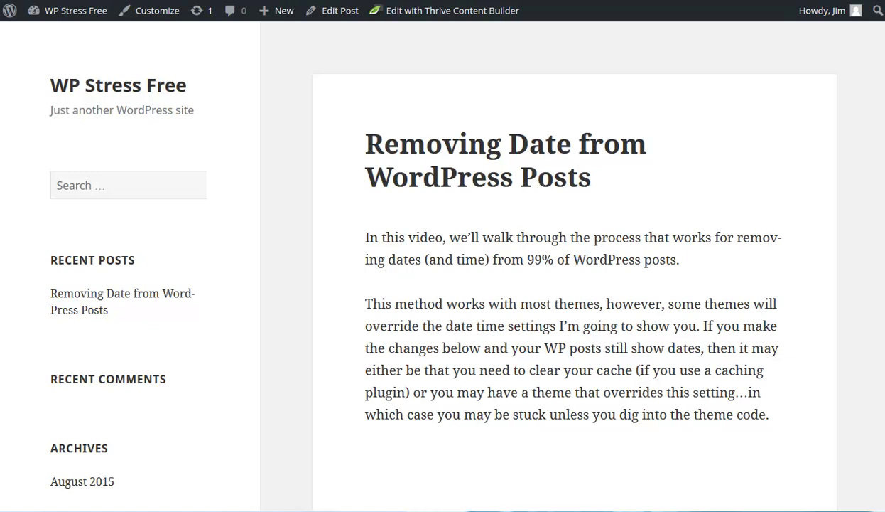
# Scroll up and down through the live post page before heading to the admin Dashboard.
pyautogui.scroll(-2, 442, 284)
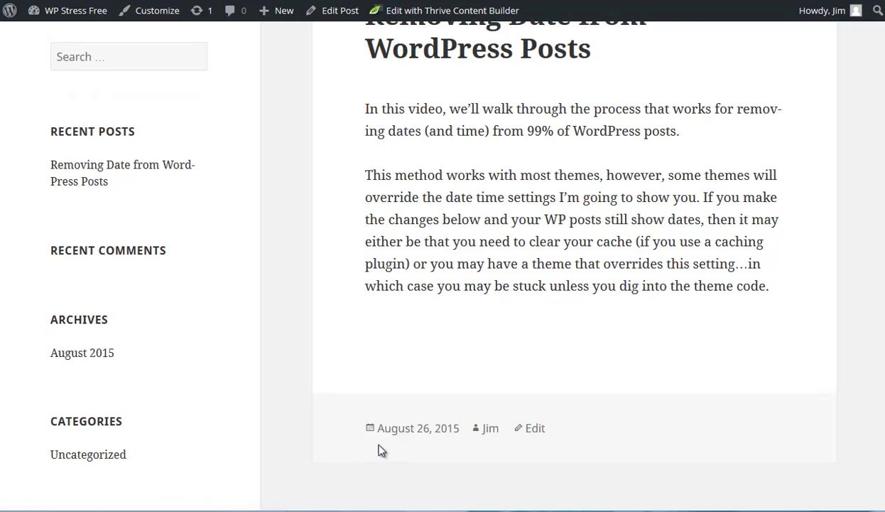
pyautogui.scroll(2, 554, 284)
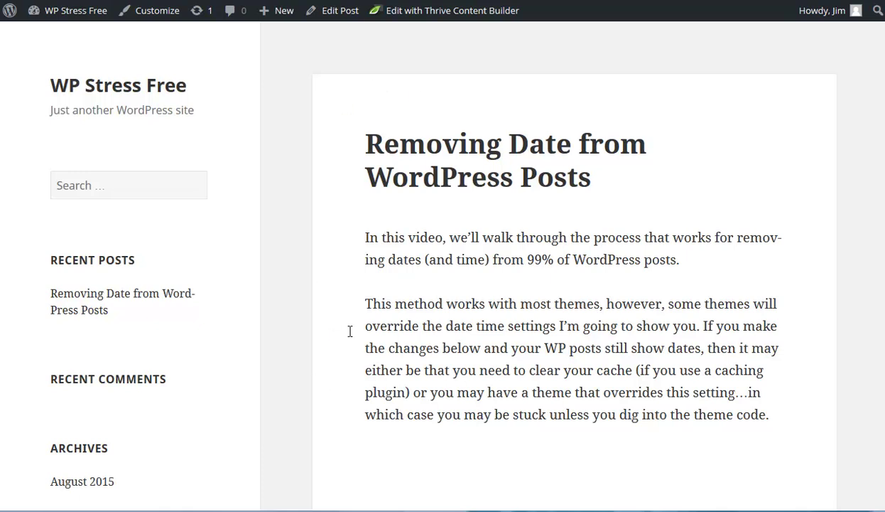
pyautogui.scroll(-1, 554, 284)
pyautogui.scroll(-1, 554, 284)
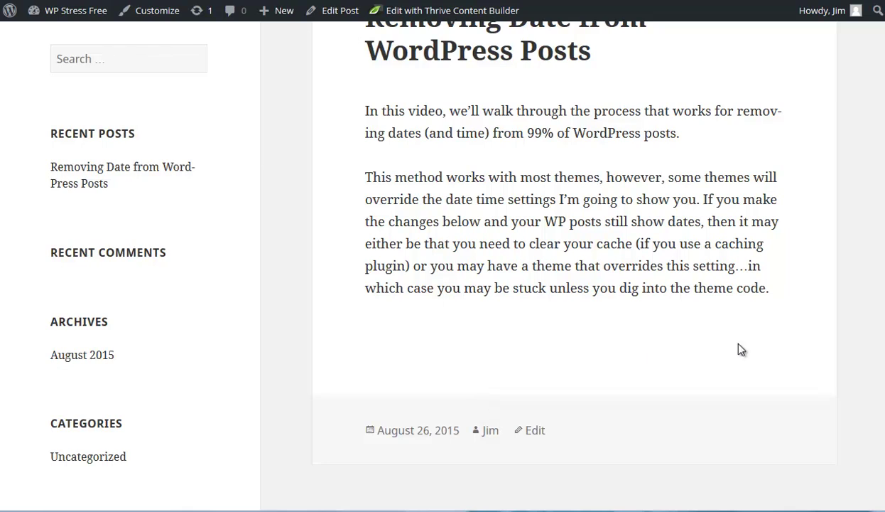
pyautogui.scroll(3, 853, 234)
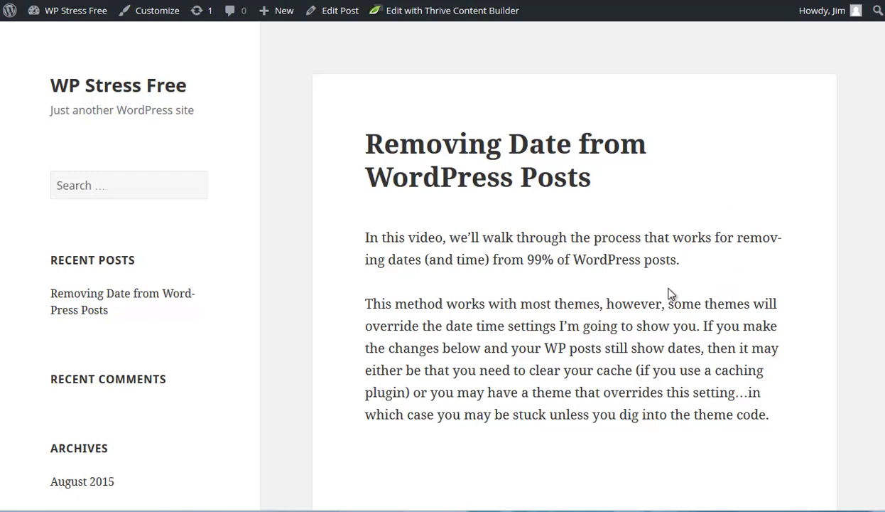
pyautogui.scroll(-3, 653, 366)
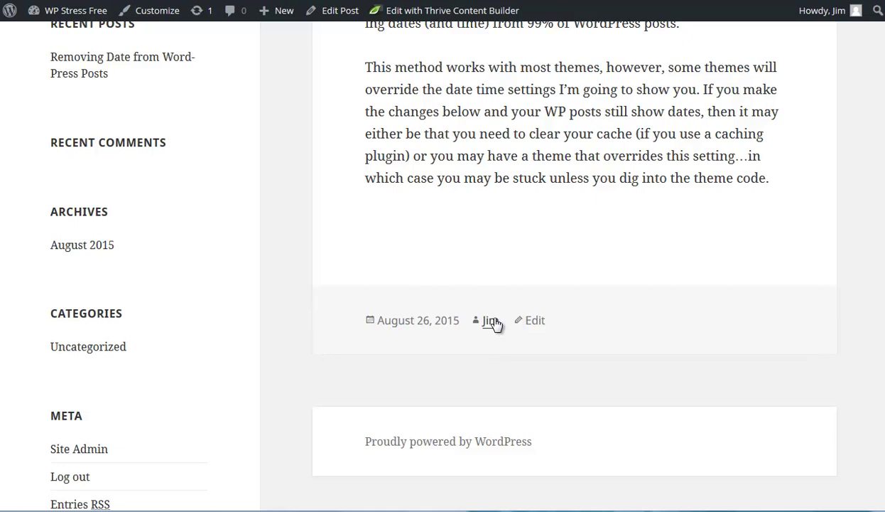
pyautogui.scroll(3, 574, 263)
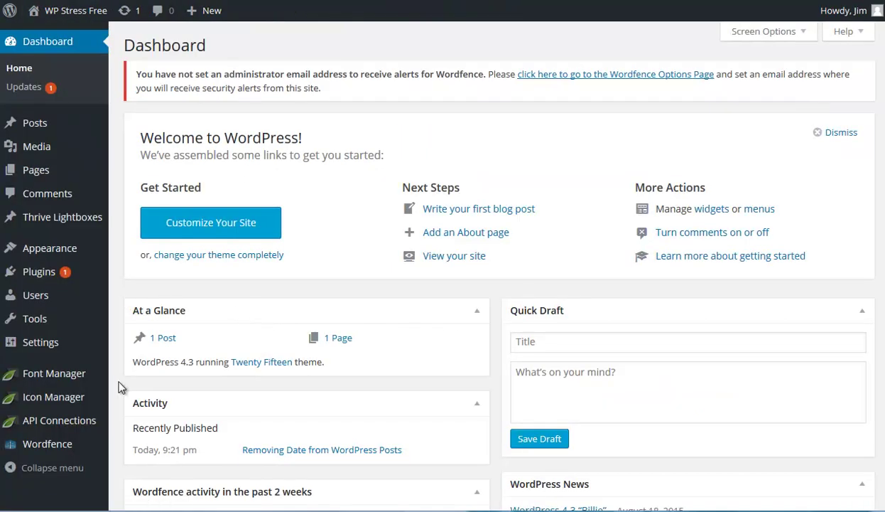
# Open General Settings and switch Date Format to Custom, still reading 'F j, Y'.
pyautogui.scroll(-2, 71, 363)
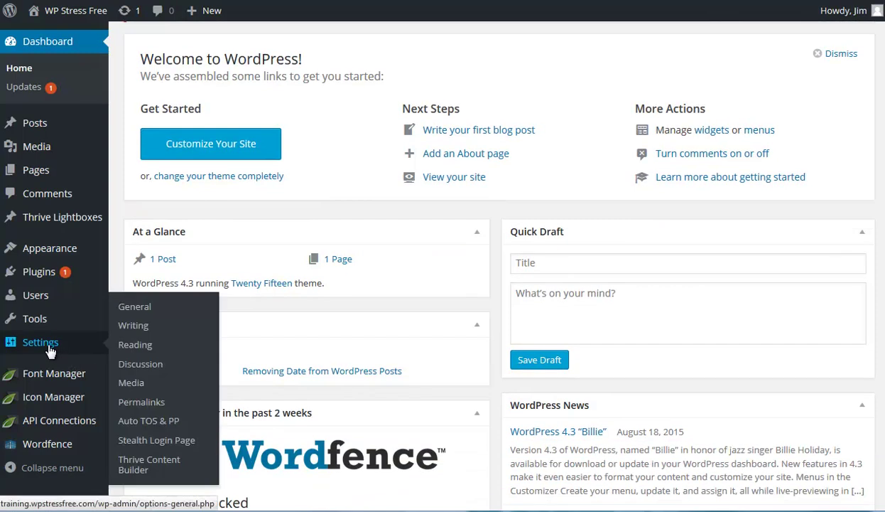
pyautogui.click(146, 313)
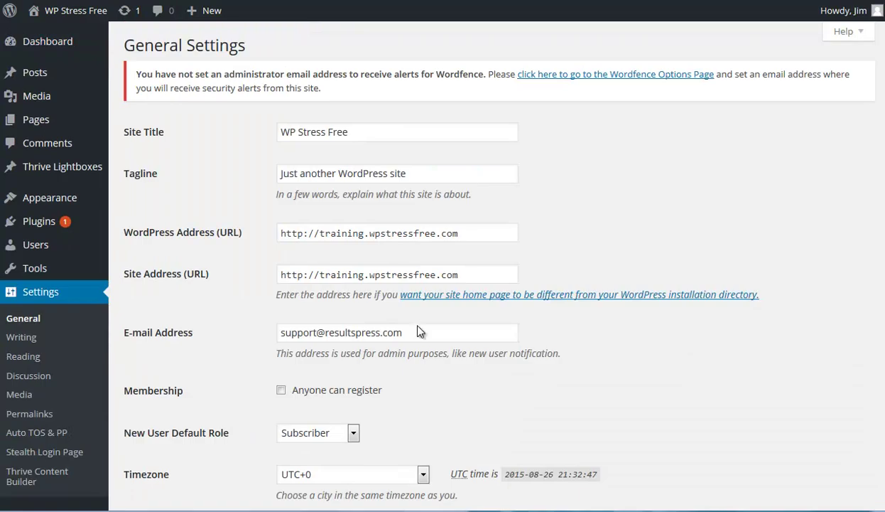
pyautogui.scroll(-10, 420, 338)
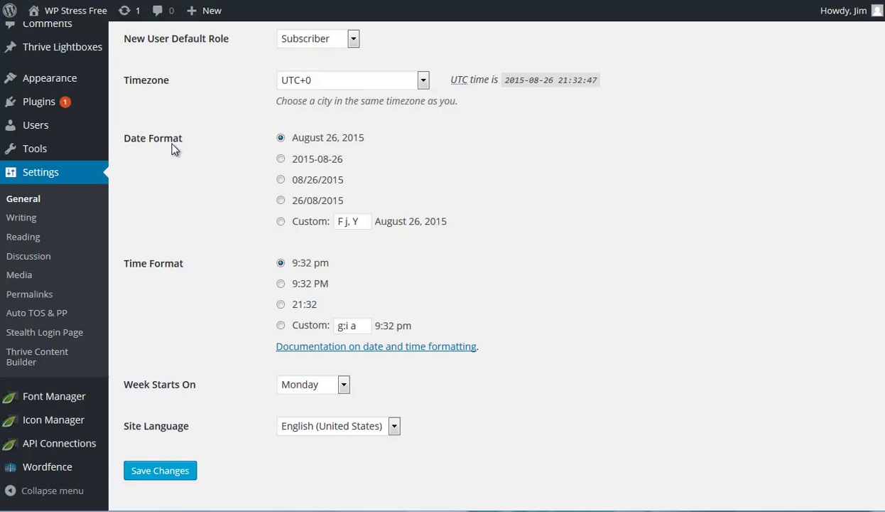
pyautogui.click(281, 221)
# Erase the 'F j, Y' custom date format and save the General Settings.
pyautogui.tripleClick(352, 219)
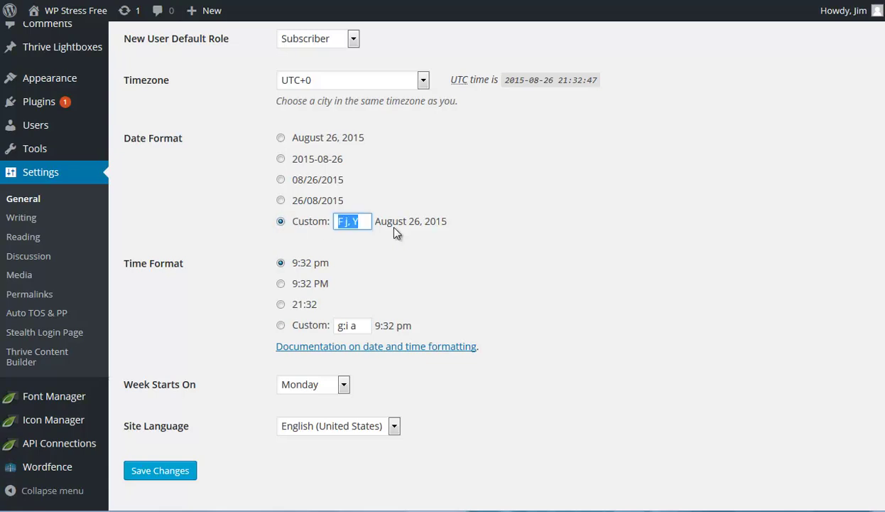
pyautogui.press('BackSpace')
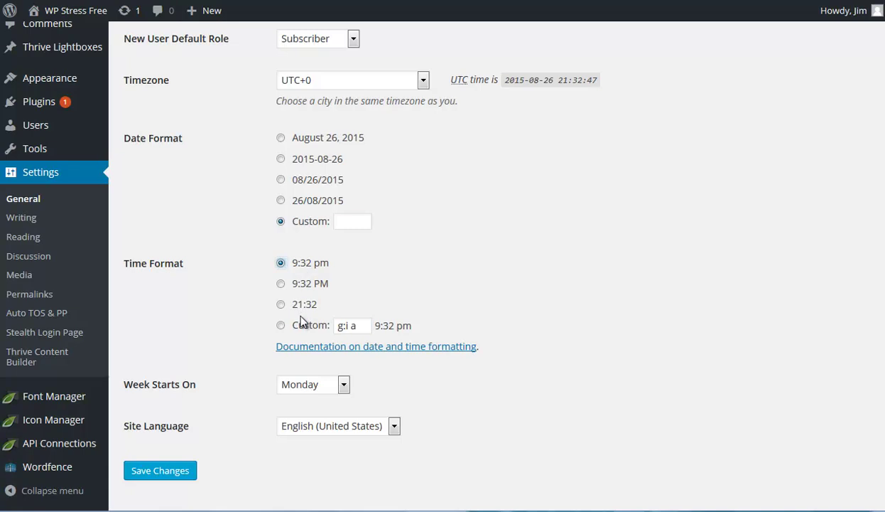
pyautogui.scroll(-1, 420, 273)
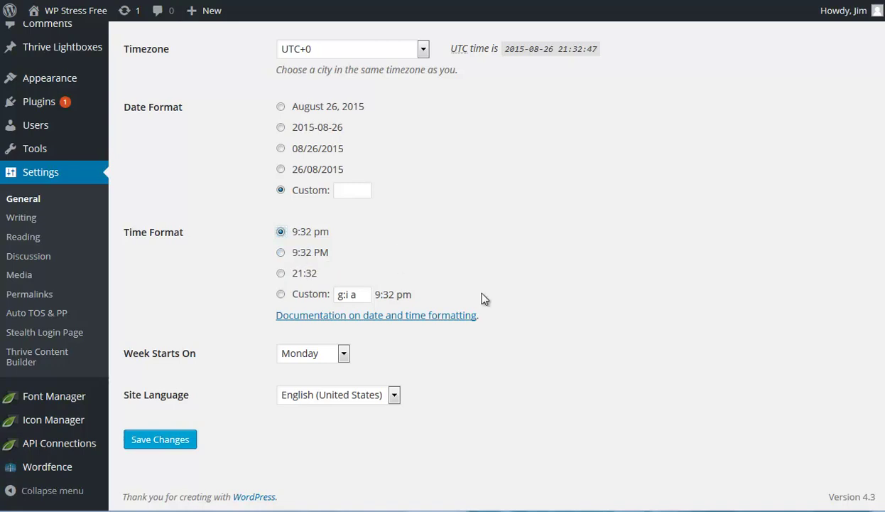
pyautogui.click(181, 442)
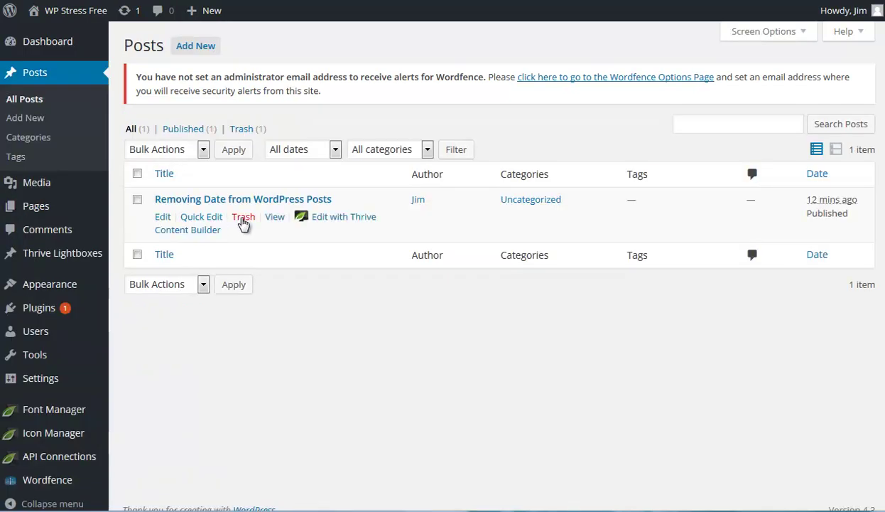
# View 'Removing Date from WordPress Posts' live and check its footer, still dated August 26, 2015.
pyautogui.click(274, 219)
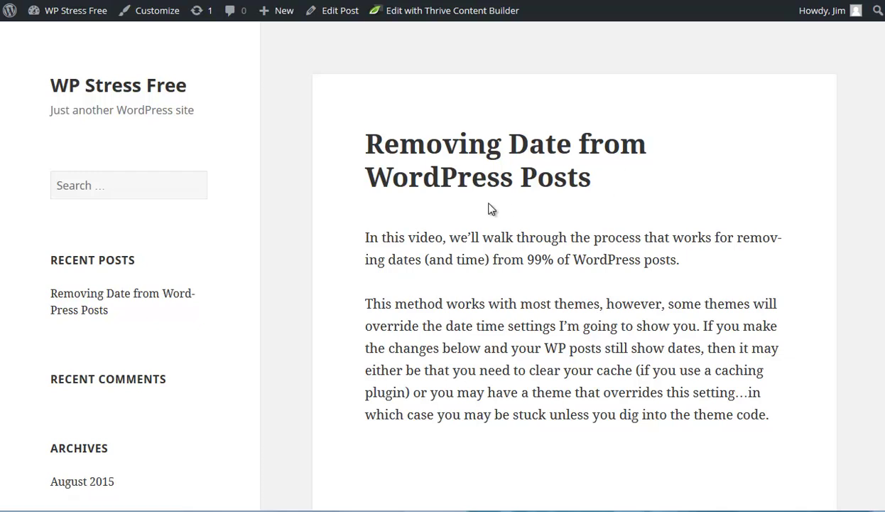
pyautogui.scroll(-1, 489, 208)
pyautogui.scroll(-2, 489, 208)
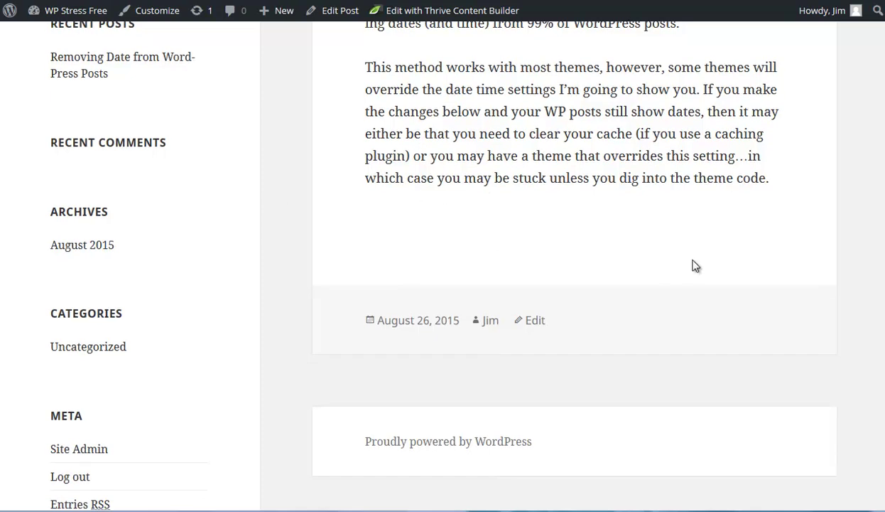
pyautogui.scroll(3, 573, 260)
pyautogui.scroll(-1, 572, 260)
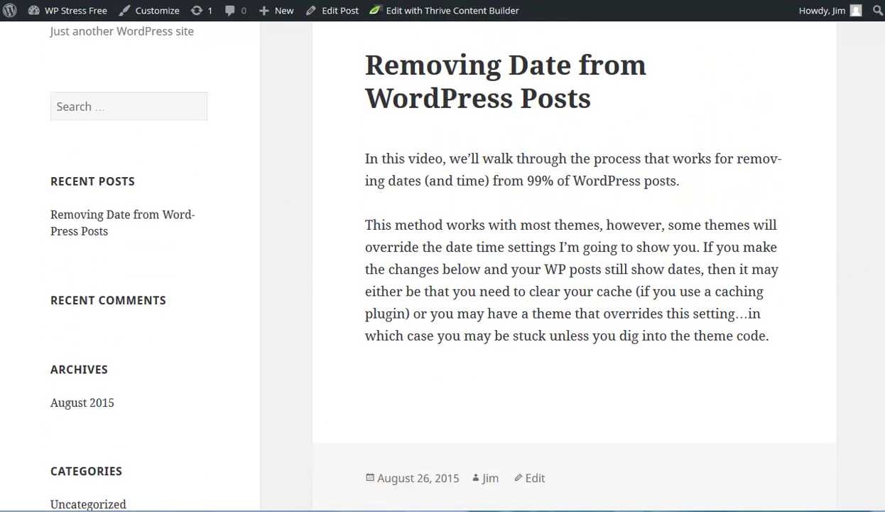
pyautogui.scroll(-1, 573, 260)
pyautogui.scroll(1, 573, 259)
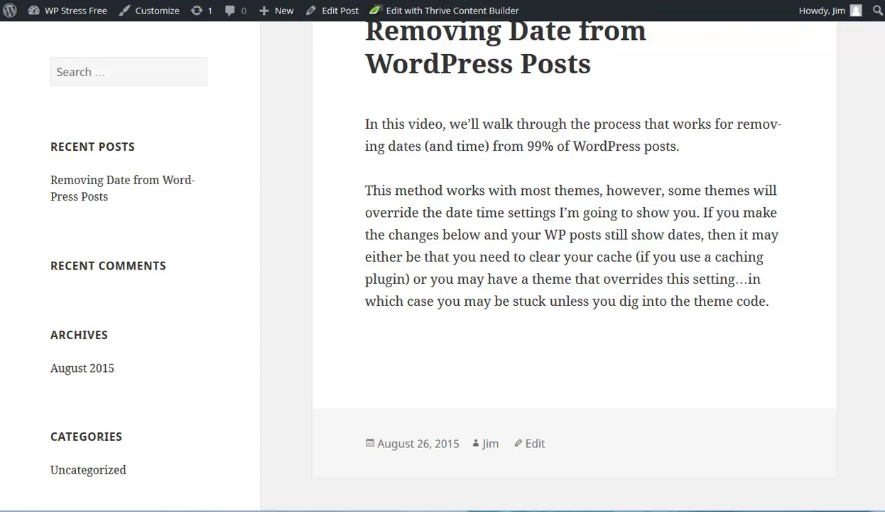
# Load the post's pasted URL in a new private Firefox window.
pyautogui.click(864, 0)
pyautogui.click(524, 293)
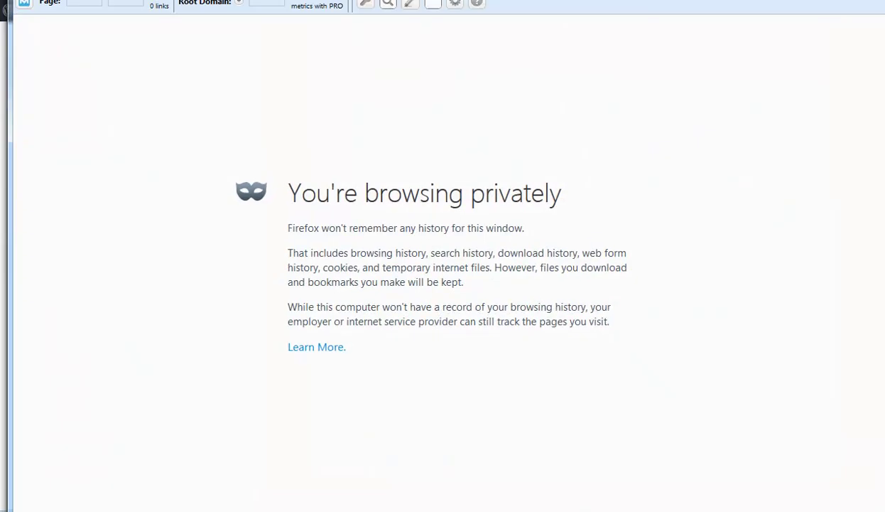
pyautogui.write('http://training.wpstressfree.com/2015/08/26/removing-date-from-wordpress-posts/')
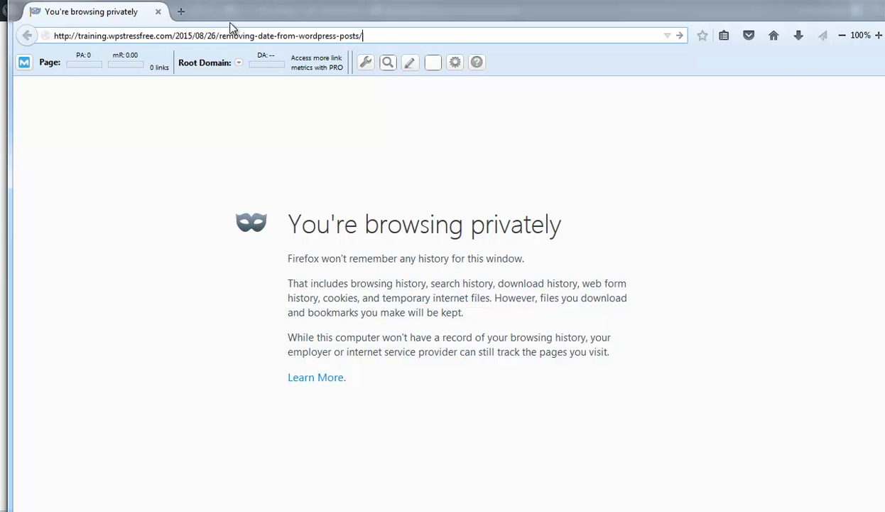
pyautogui.press('Return')
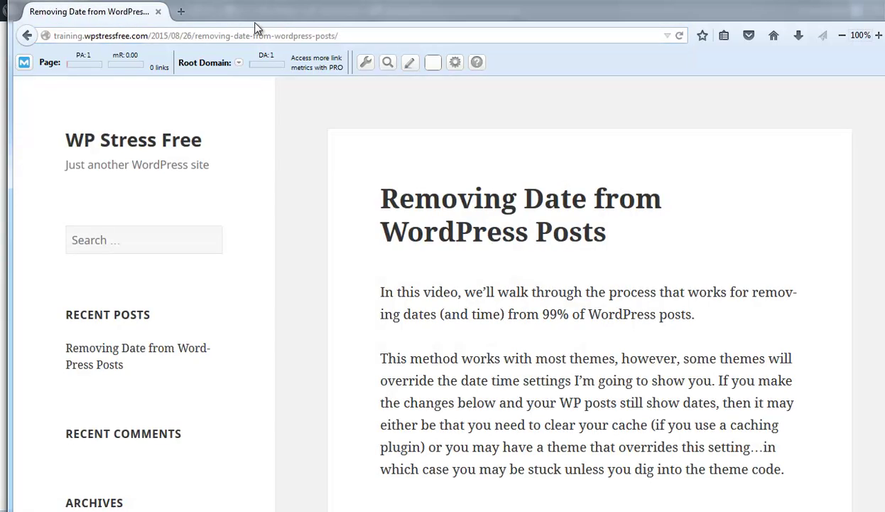
# Scroll through the post to confirm its footer no longer shows a publish date.
pyautogui.scroll(-1, 489, 243)
pyautogui.scroll(-3, 490, 249)
pyautogui.scroll(-2, 539, 472)
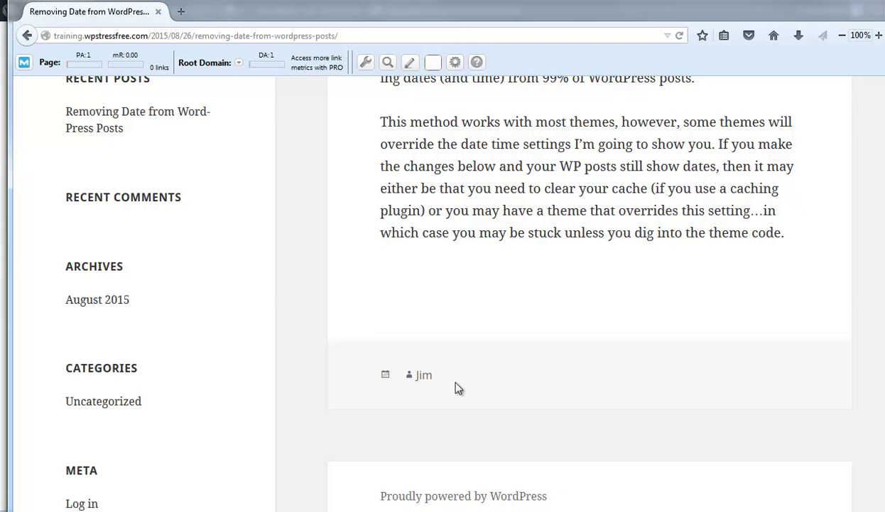
pyautogui.scroll(1, 493, 387)
pyautogui.scroll(1, 493, 388)
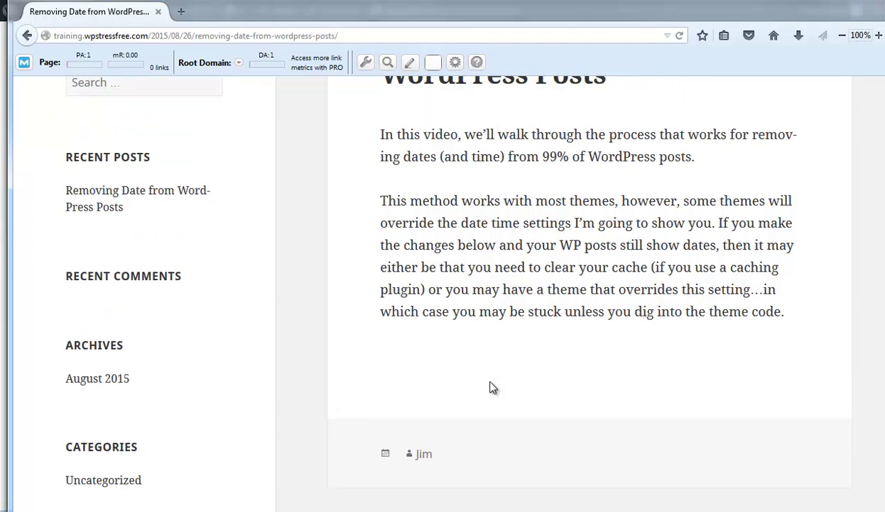
pyautogui.scroll(2, 491, 382)
pyautogui.scroll(2, 491, 382)
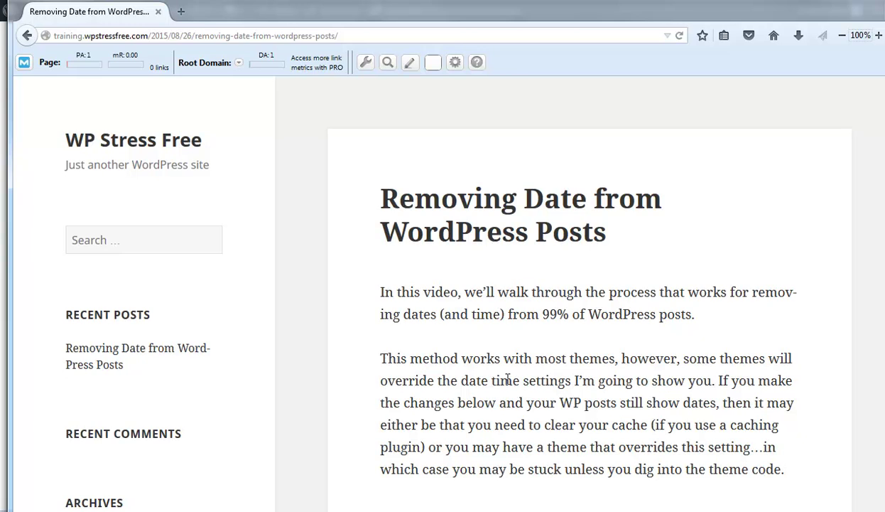
pyautogui.scroll(-2, 515, 383)
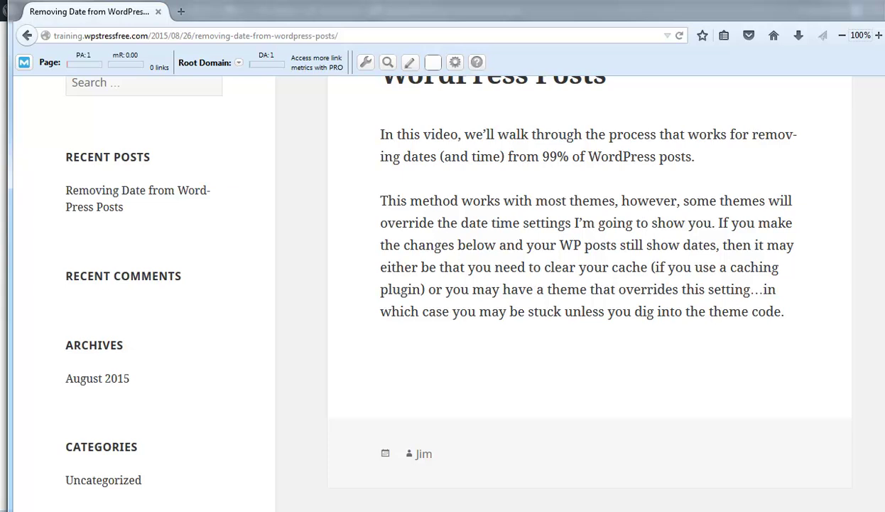
pyautogui.scroll(2, 515, 384)
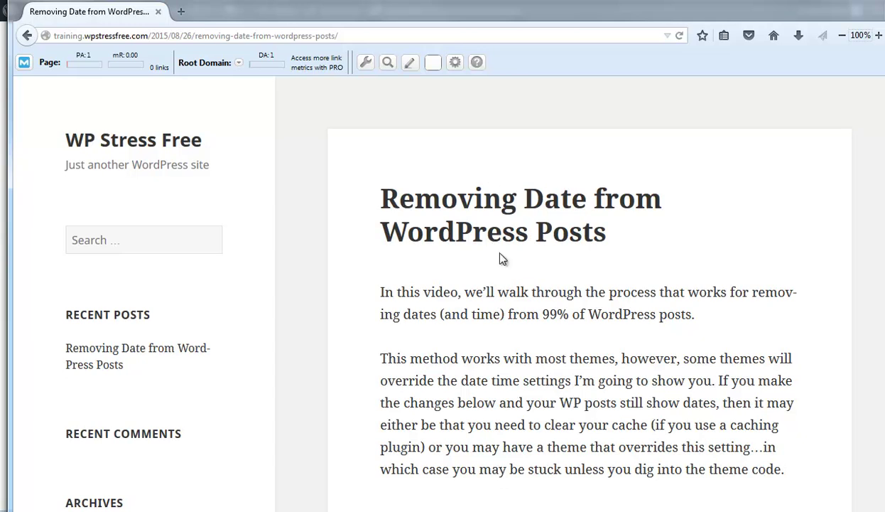
pyautogui.scroll(-4, 437, 409)
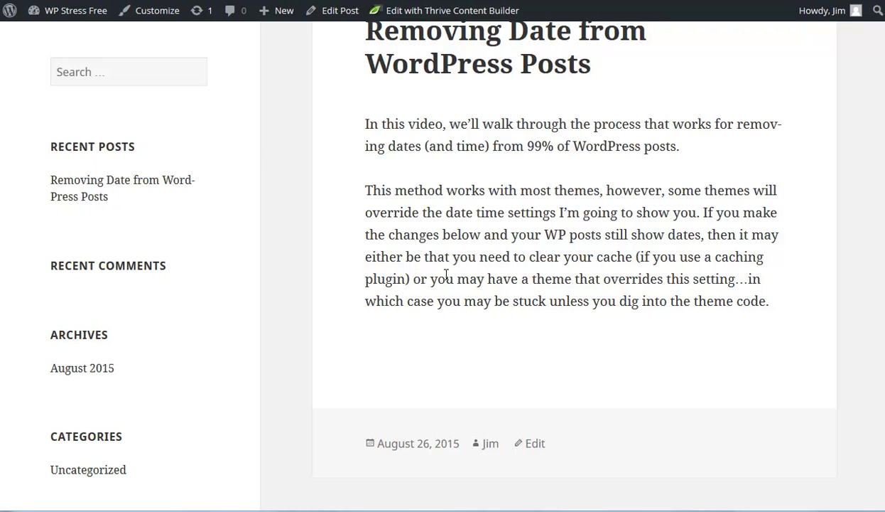
pyautogui.scroll(2, 450, 328)
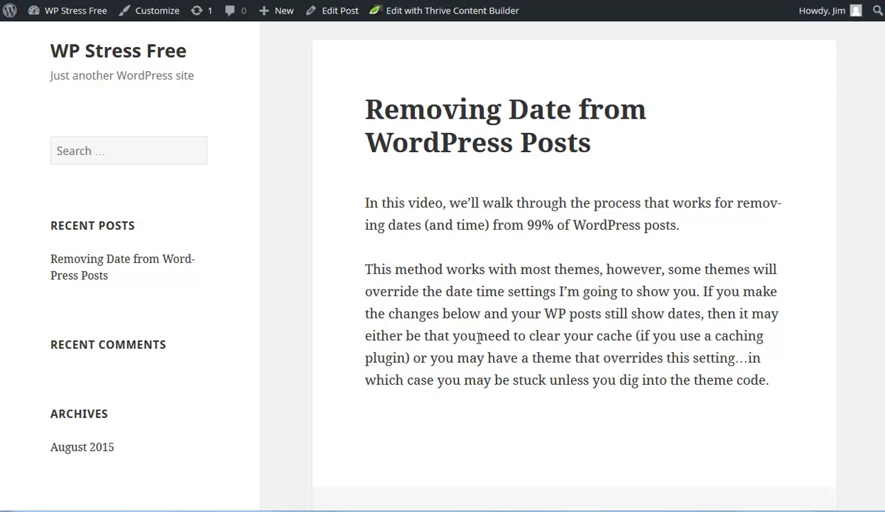
pyautogui.scroll(-3, 394, 305)
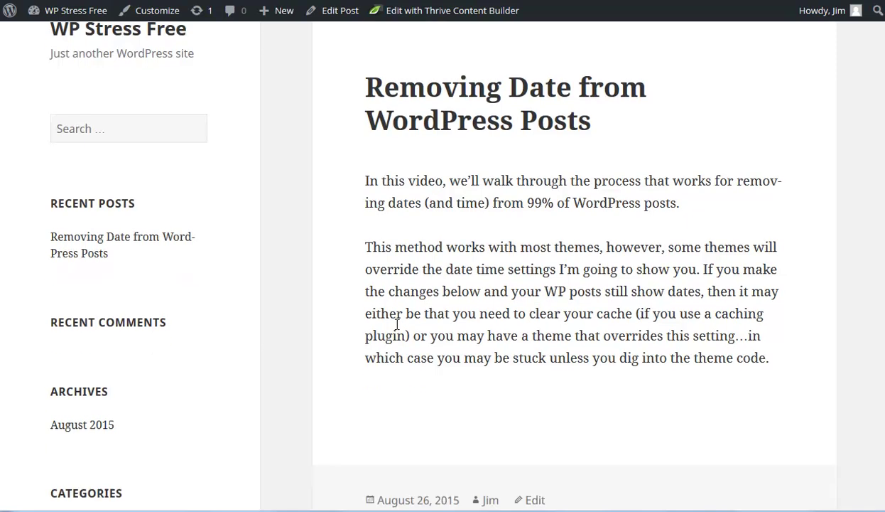
pyautogui.scroll(-1, 389, 362)
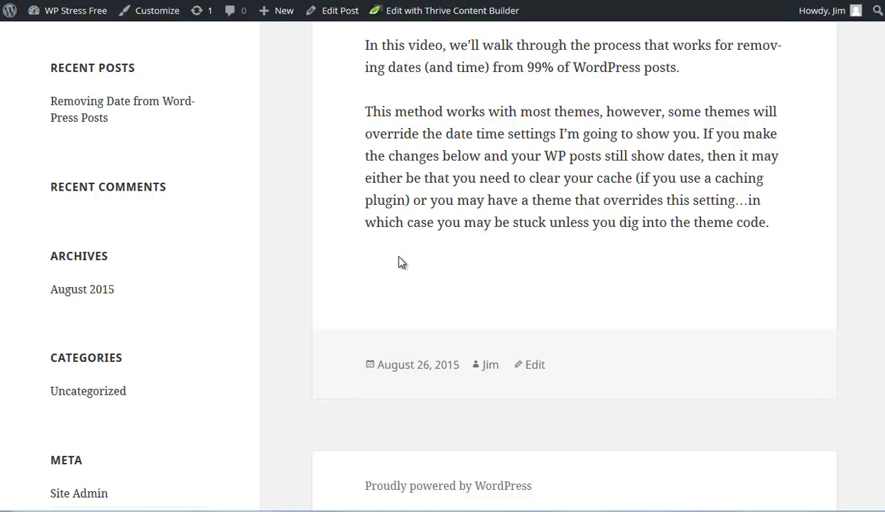
pyautogui.scroll(2, 400, 263)
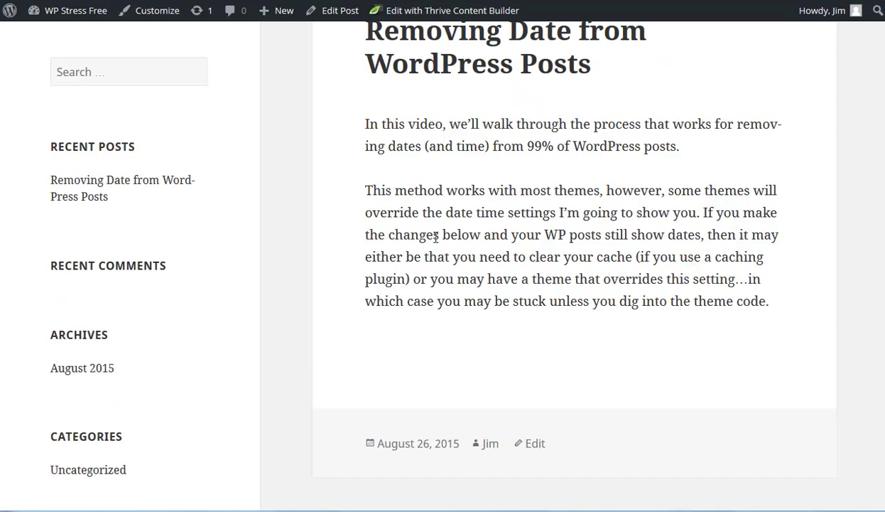